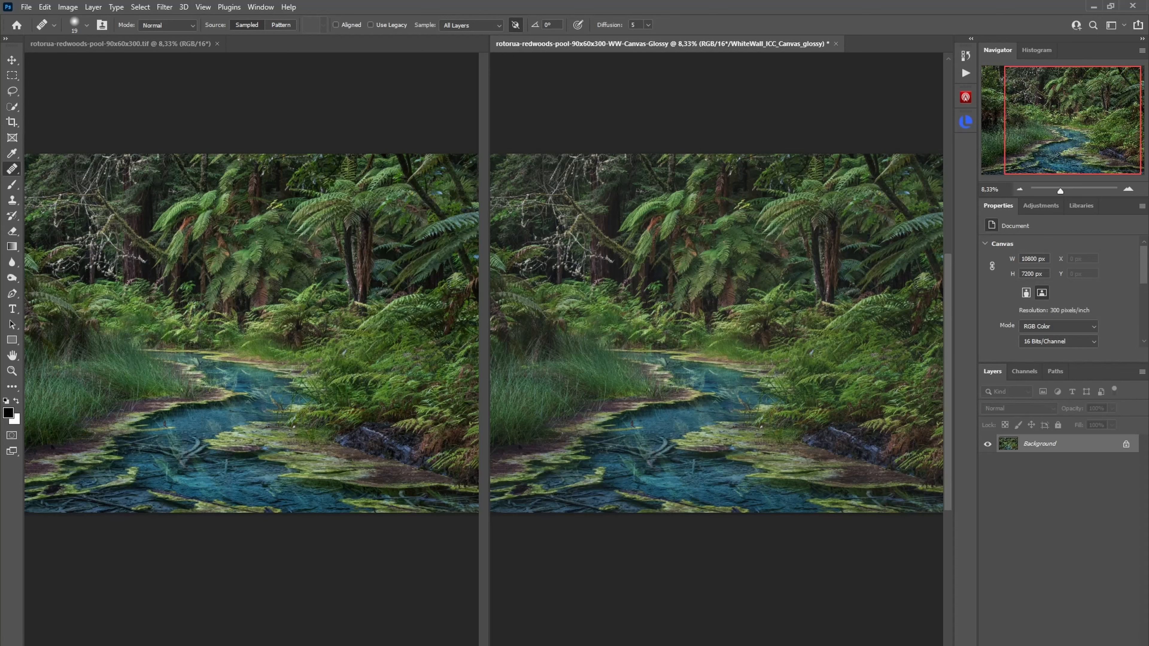
Compare the WW-Canvas-Glossy copy with and without Proof Colors by toggling the soft proof repeatedly
{"action": "left_click", "coordinate": [1061, 645]}
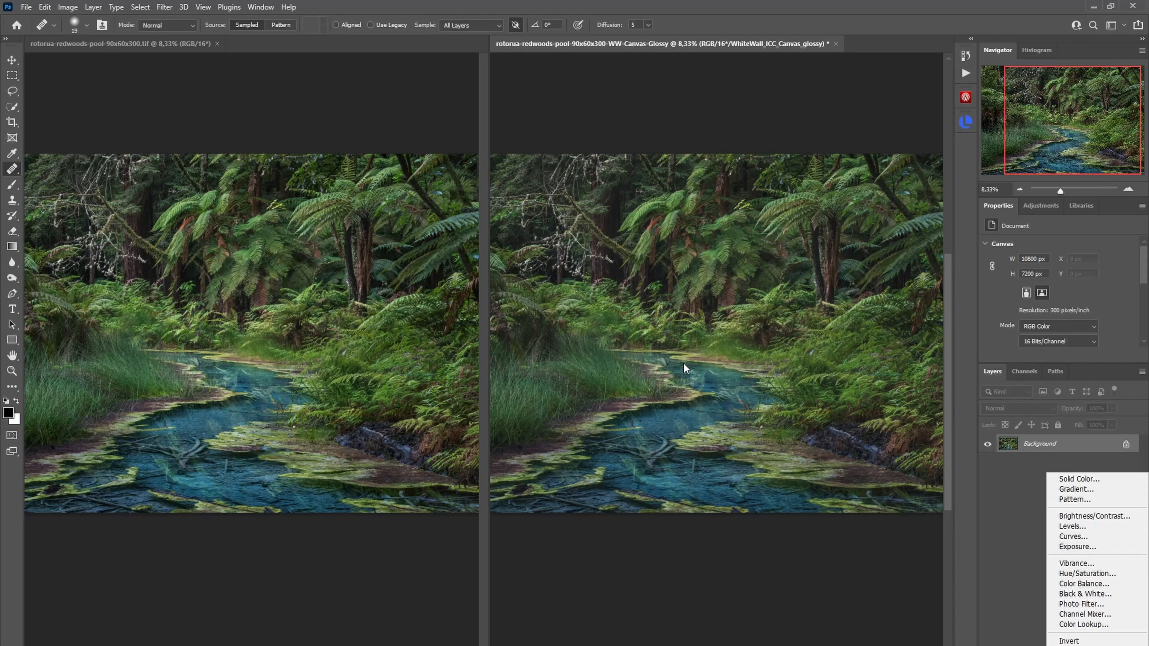
{"action": "left_click", "coordinate": [637, 46]}
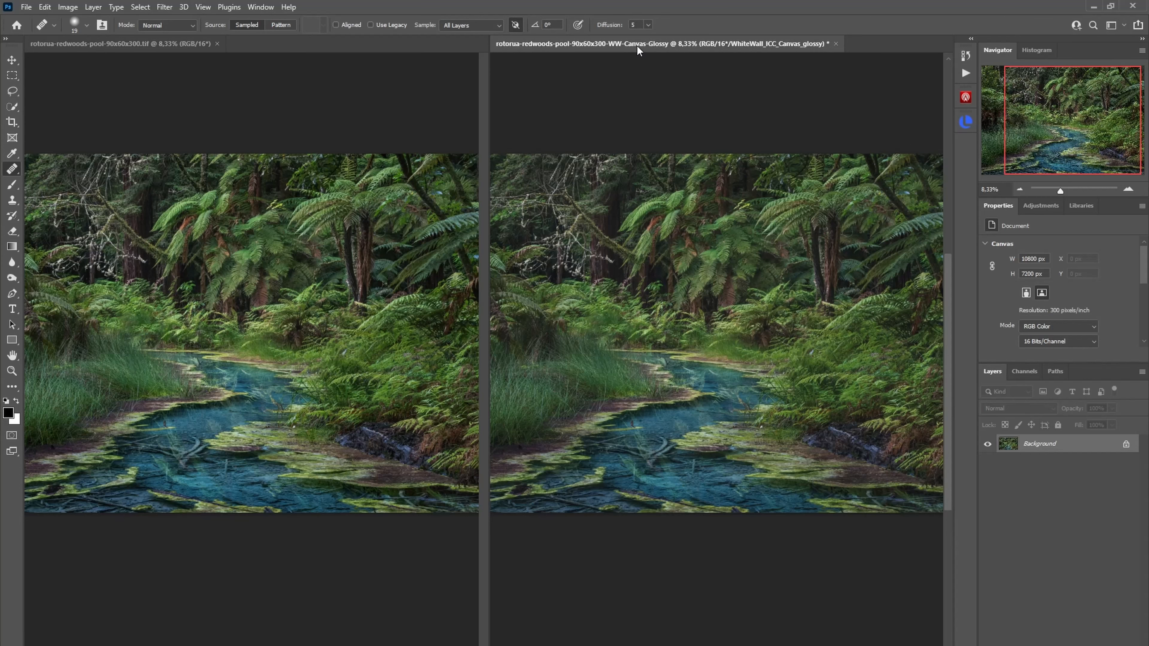
{"action": "key", "text": "ctrl+y"}
{"action": "key", "text": "ctrl+y"}
{"action": "key", "text": "ctrl+y"}
{"action": "key", "text": "ctrl+y"}
Add a Curves adjustment layer to the canvas copy and shape an S-curve with points at input 74/output 66 and input 169/output 184
{"action": "left_click", "coordinate": [1070, 645]}
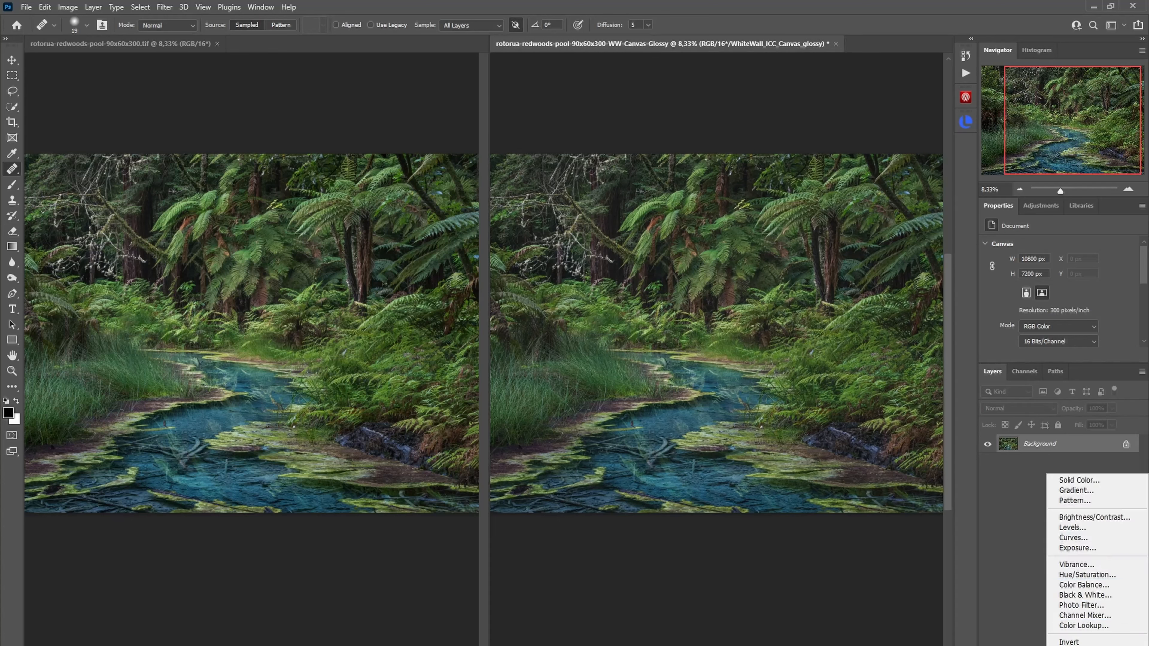
{"action": "left_click", "coordinate": [1084, 539]}
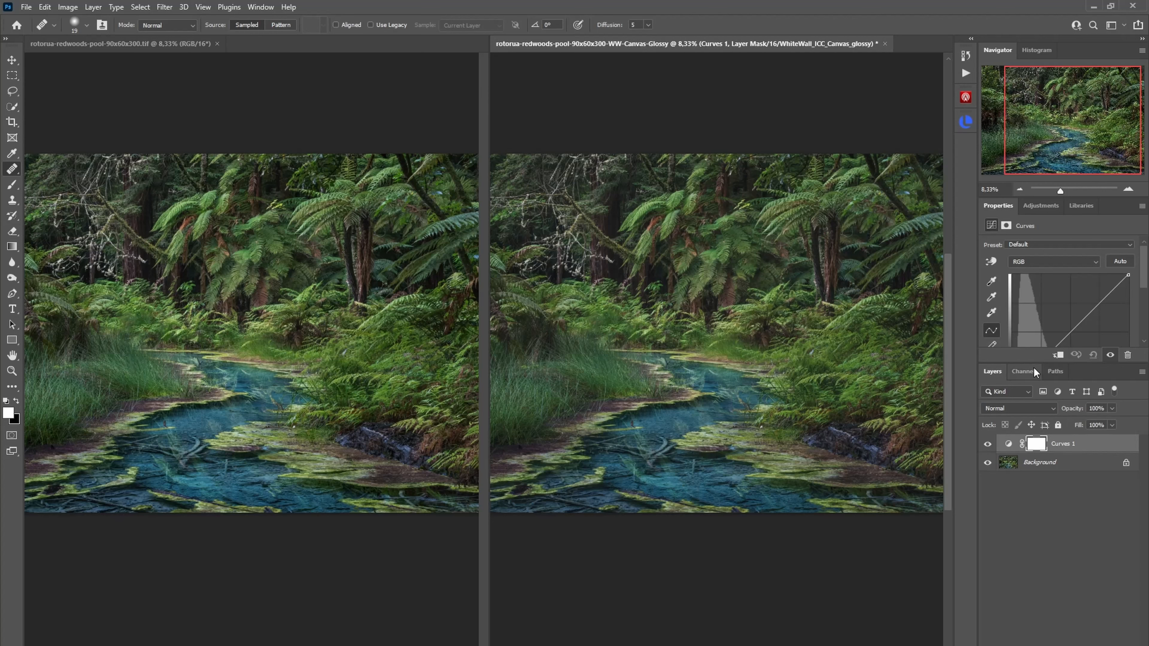
{"action": "left_click_drag", "start_coordinate": [1036, 361], "coordinate": [1036, 449]}
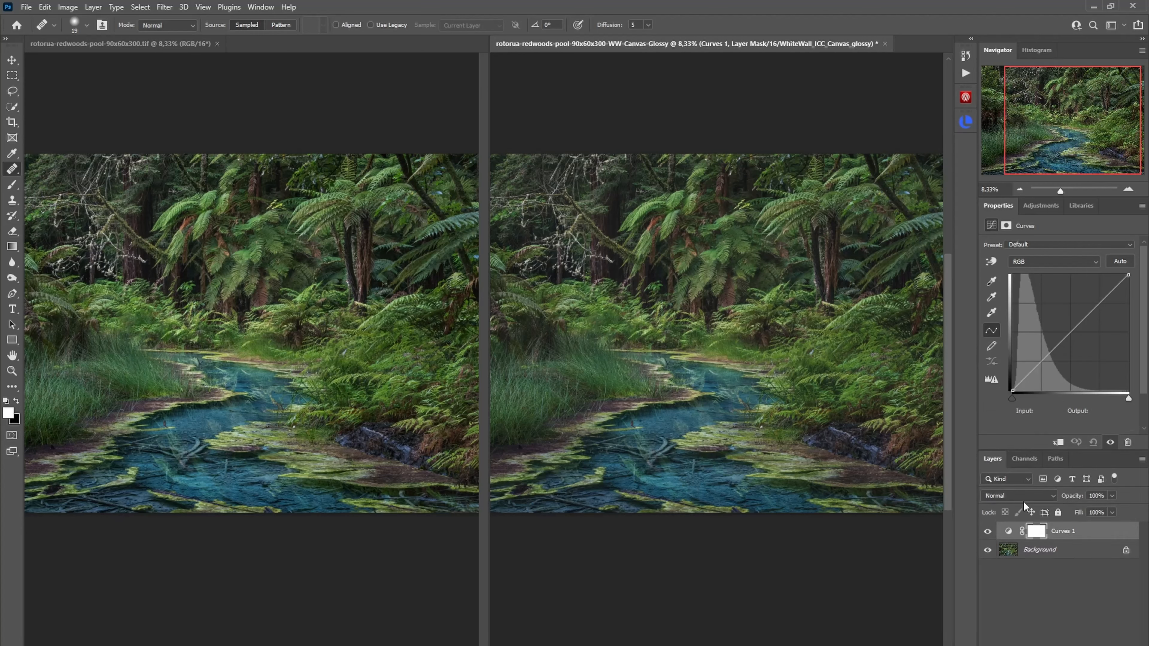
{"action": "left_click", "coordinate": [1046, 362]}
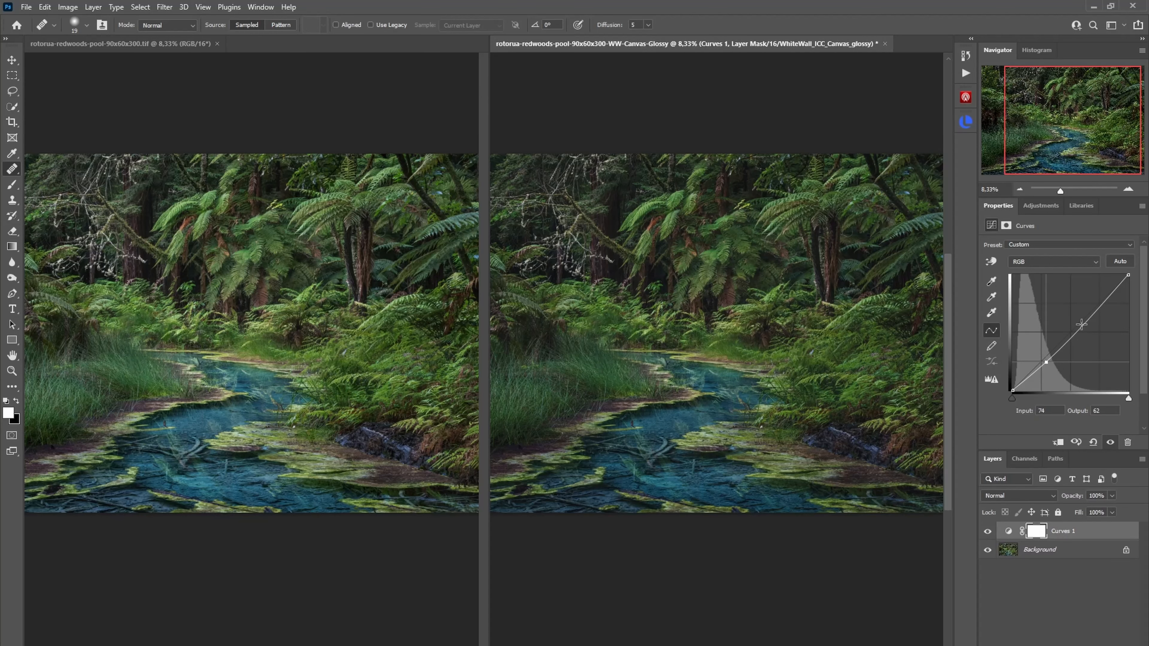
{"action": "left_click_drag", "start_coordinate": [1088, 313], "coordinate": [1089, 307]}
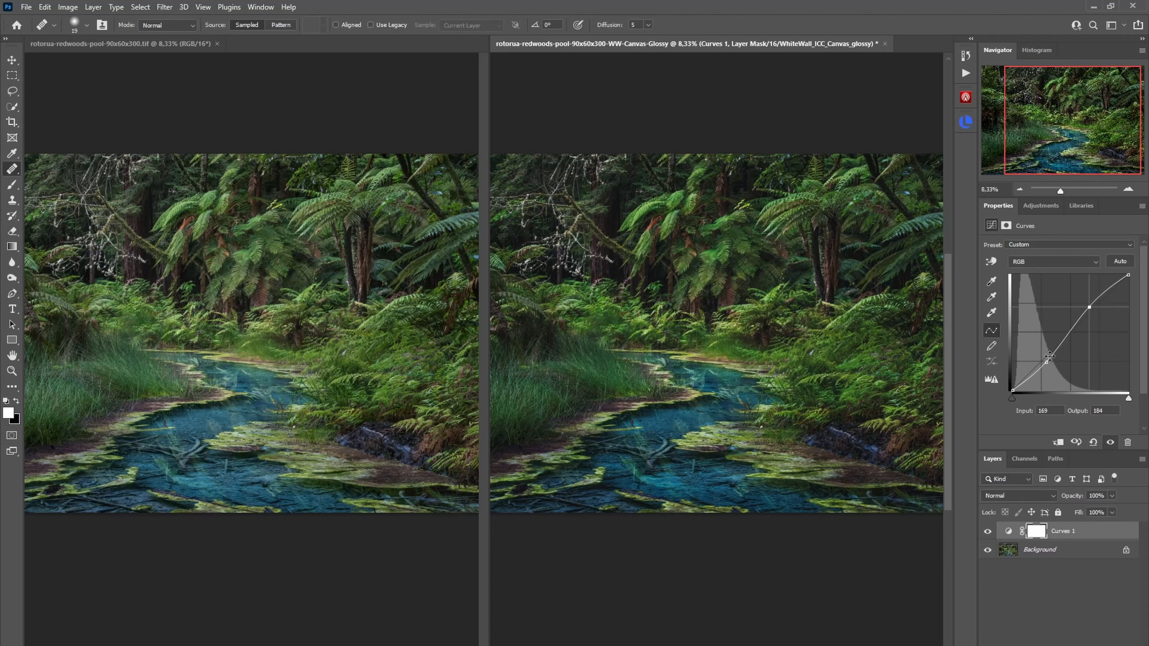
{"action": "left_click_drag", "start_coordinate": [1046, 358], "coordinate": [1046, 357]}
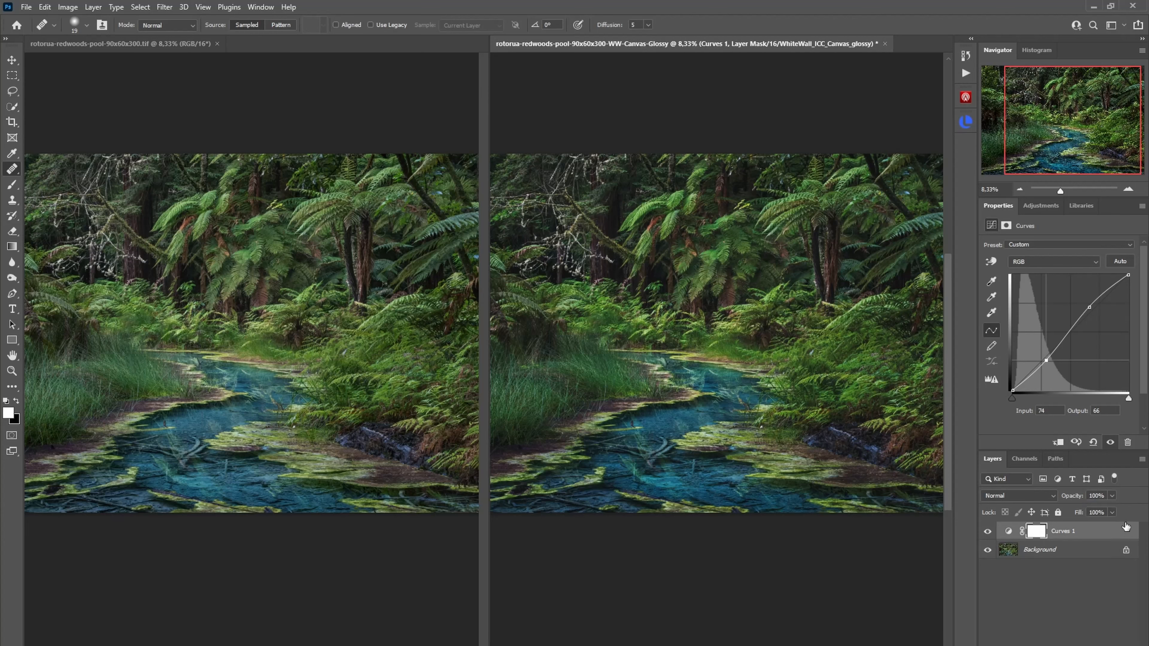
Reduce the Curves 1 layer's opacity to 43% and compare the image with the layer hidden and shown
{"action": "left_click", "coordinate": [1113, 496]}
{"action": "key", "text": "ctrl+space"}
{"action": "left_click", "coordinate": [718, 385]}
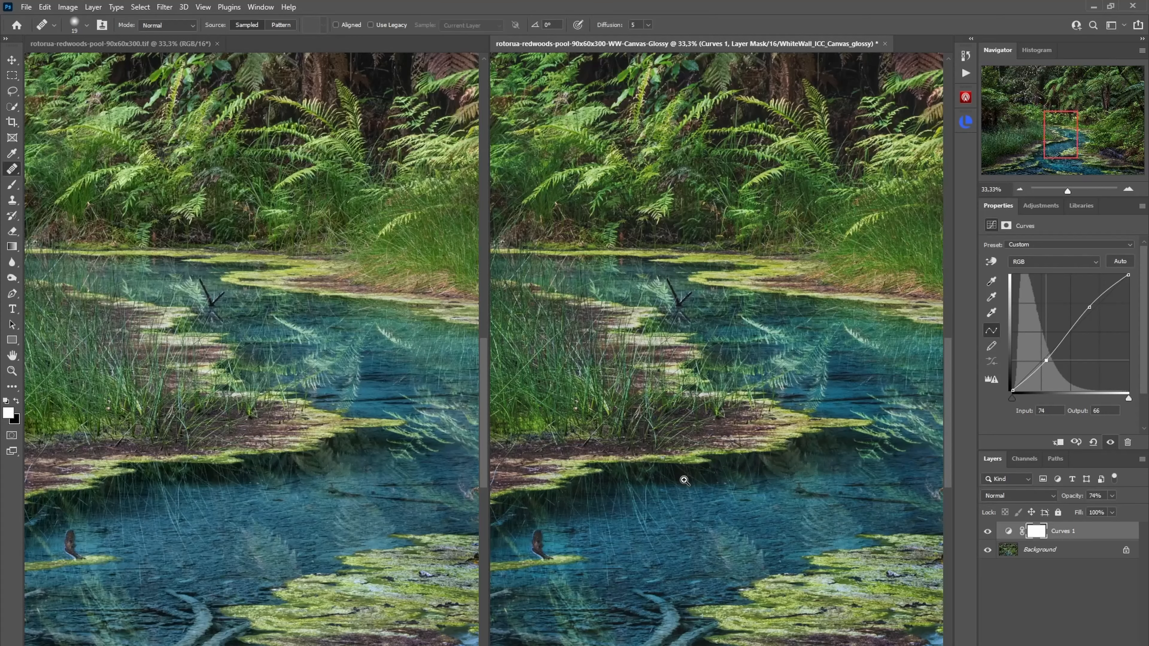
{"action": "left_click_drag", "start_coordinate": [655, 458], "coordinate": [836, 409]}
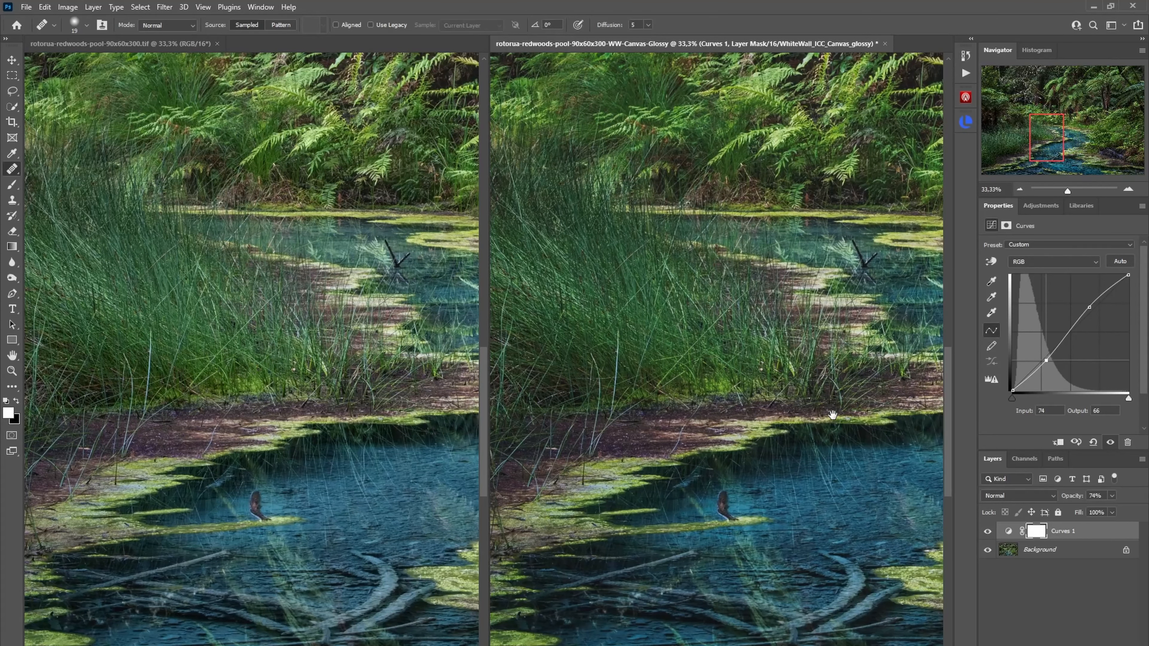
{"action": "left_click", "coordinate": [1113, 498]}
{"action": "left_click", "coordinate": [987, 531]}
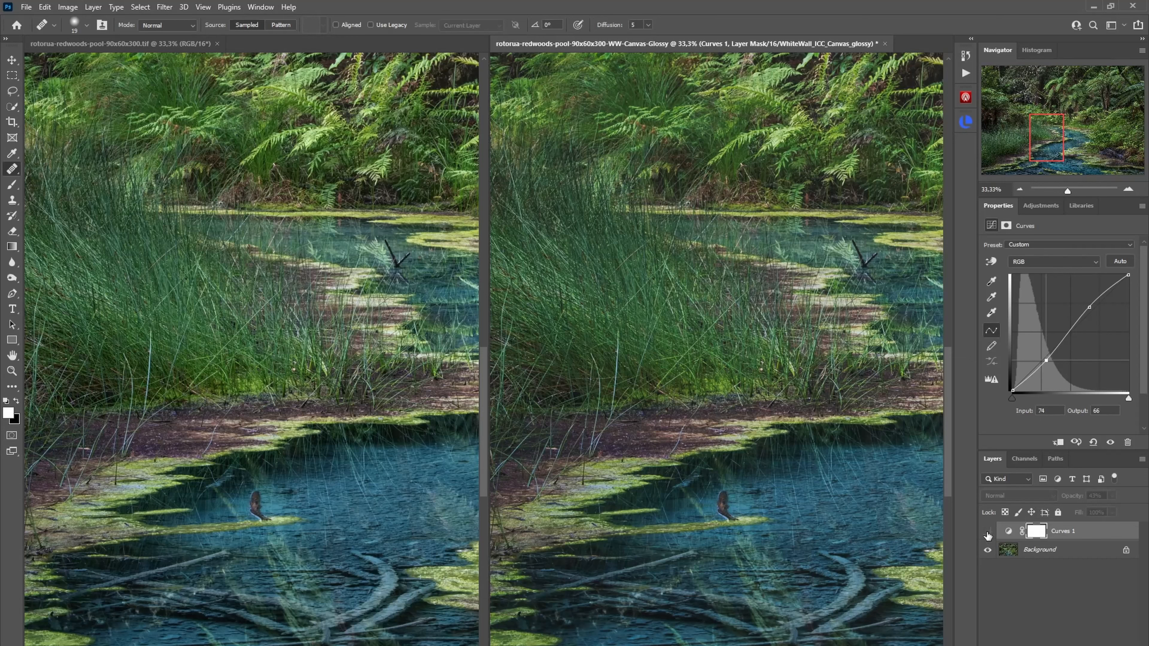
{"action": "left_click", "coordinate": [987, 532]}
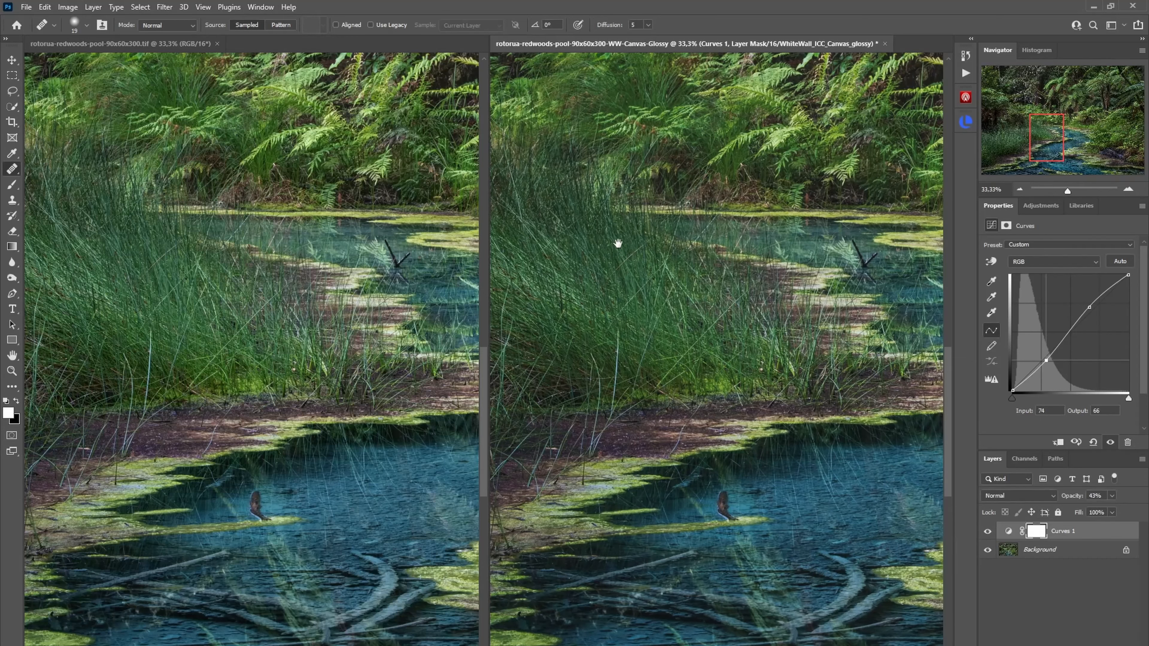
Examine the forest, ferns, log and pool in both images side by side, comparing the copy with the Curves layer hidden and shown
{"action": "left_click_drag", "start_coordinate": [700, 243], "coordinate": [495, 506]}
{"action": "left_click_drag", "start_coordinate": [808, 285], "coordinate": [685, 644]}
{"action": "left_click_drag", "start_coordinate": [682, 408], "coordinate": [846, 509]}
{"action": "left_click_drag", "start_coordinate": [737, 452], "coordinate": [866, 390]}
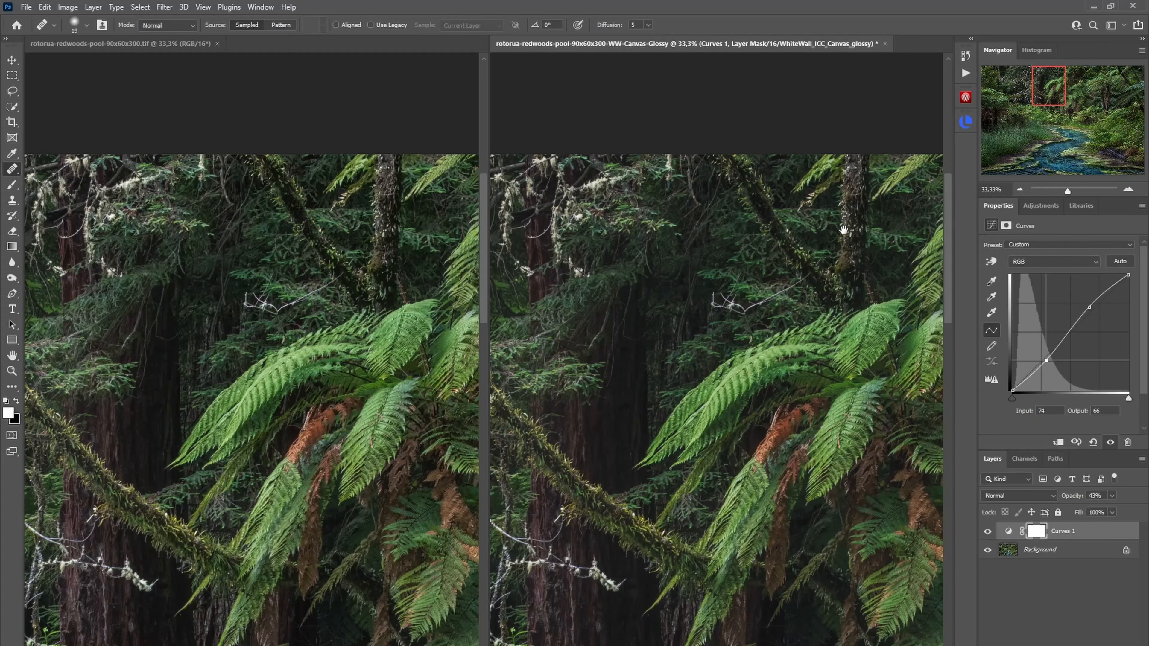
{"action": "left_click_drag", "start_coordinate": [884, 523], "coordinate": [717, 404]}
{"action": "left_click_drag", "start_coordinate": [804, 517], "coordinate": [508, 251]}
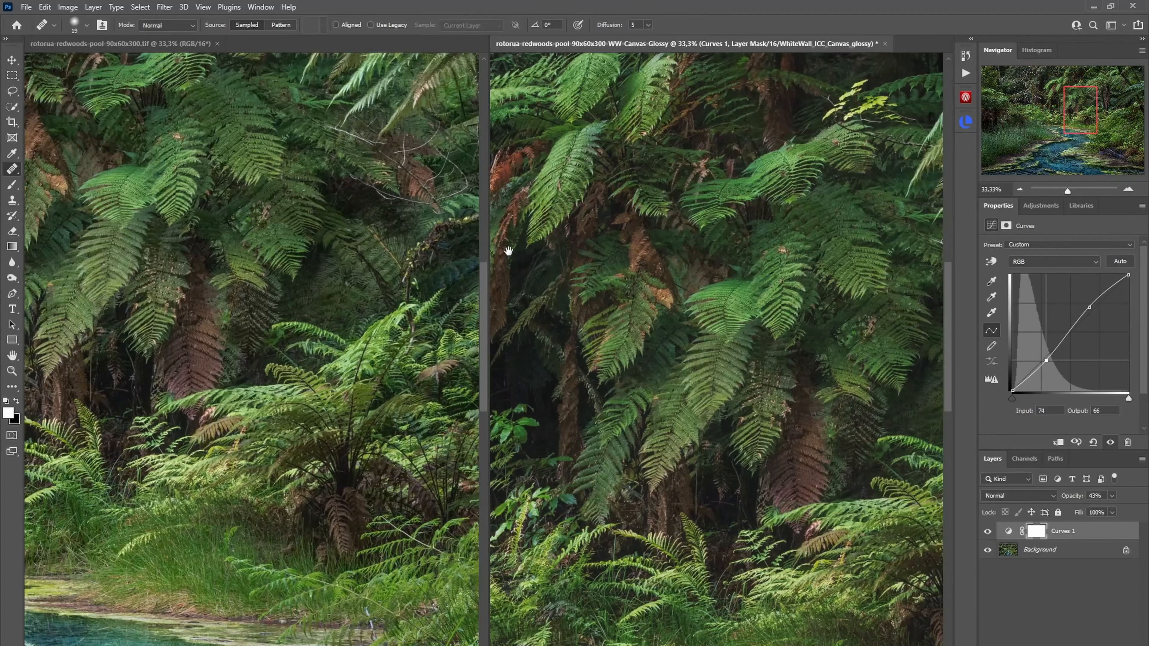
{"action": "left_click_drag", "start_coordinate": [751, 562], "coordinate": [556, 298]}
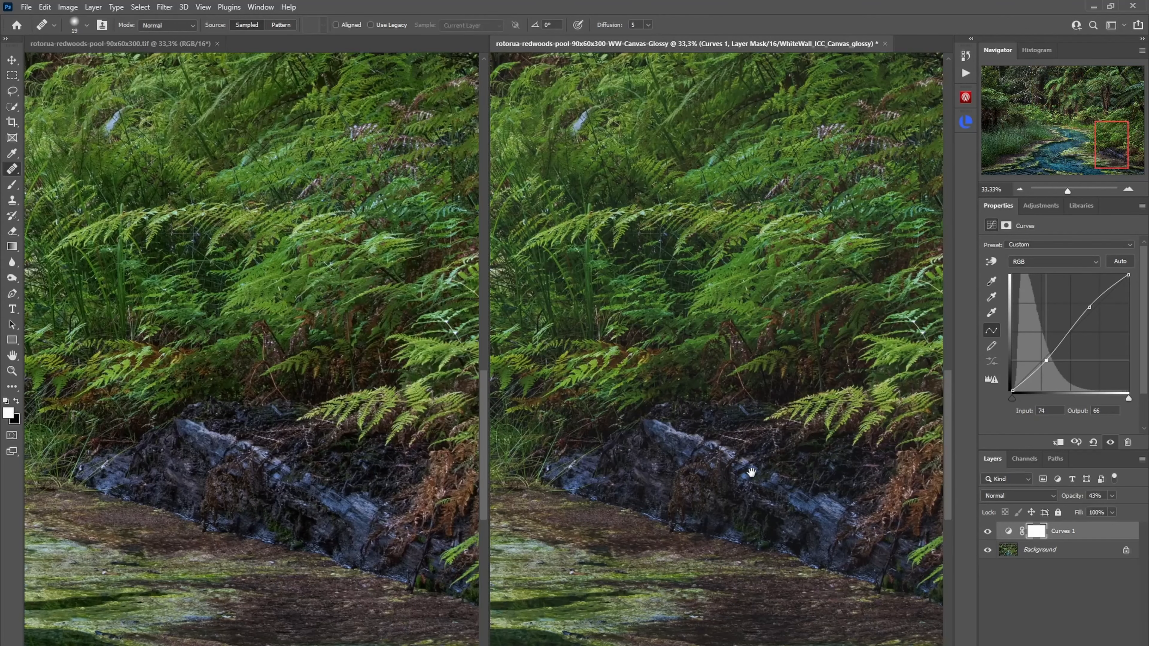
{"action": "left_click_drag", "start_coordinate": [743, 469], "coordinate": [695, 359]}
{"action": "left_click_drag", "start_coordinate": [705, 469], "coordinate": [839, 392]}
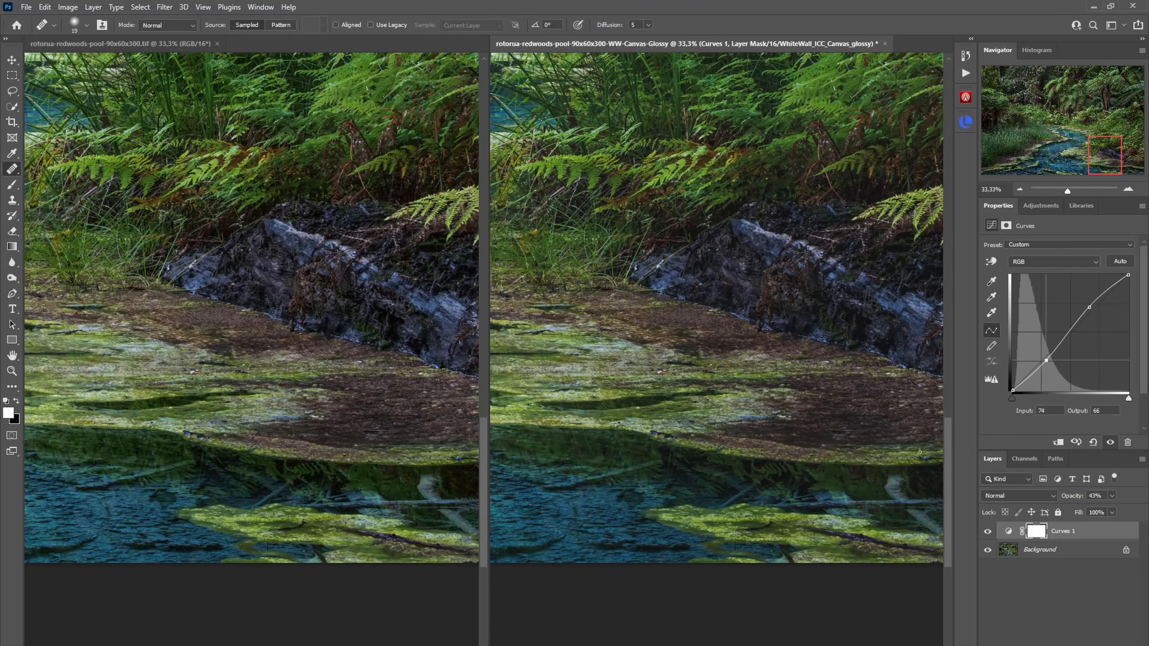
{"action": "left_click", "coordinate": [987, 531]}
{"action": "left_click", "coordinate": [987, 531]}
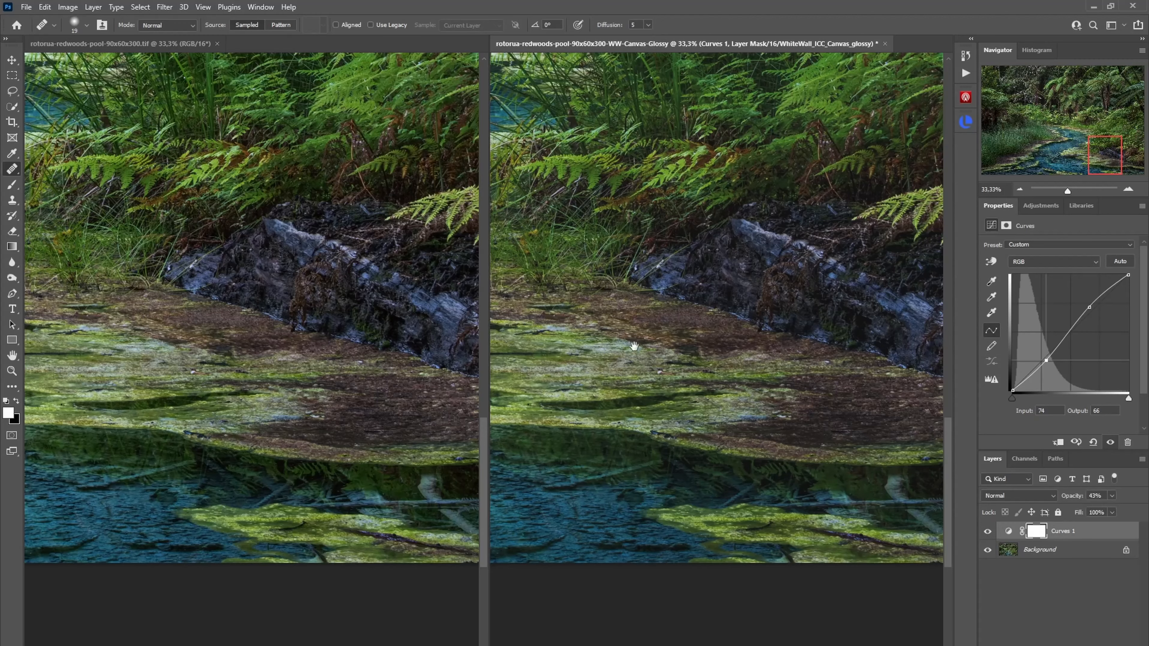
{"action": "left_click_drag", "start_coordinate": [590, 307], "coordinate": [738, 457]}
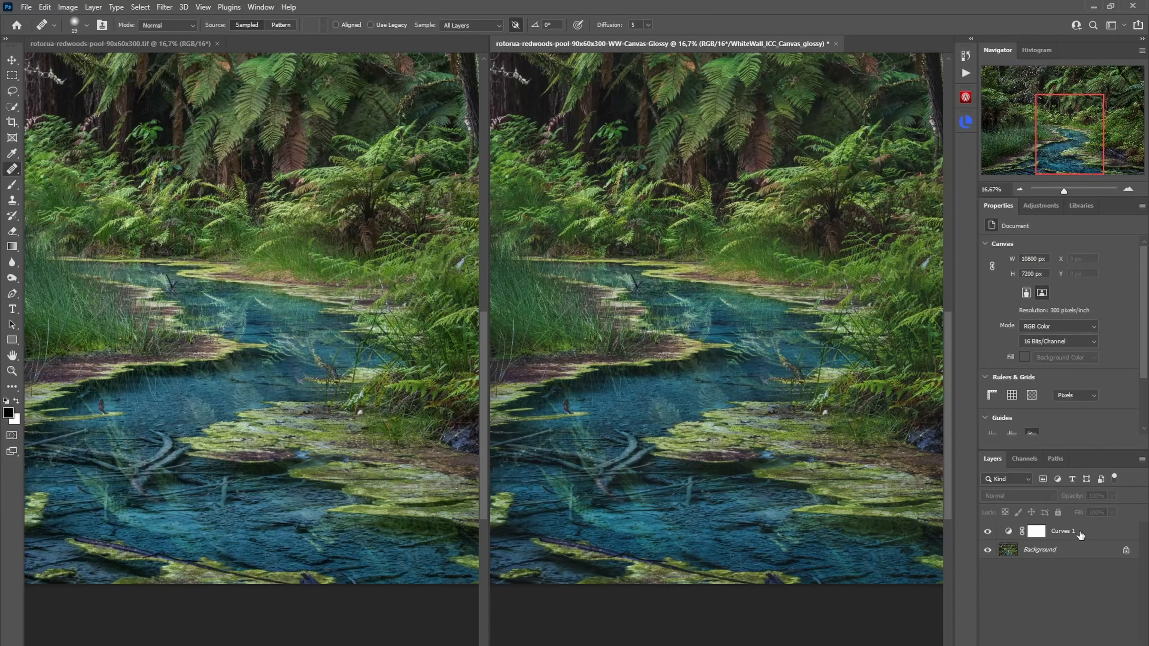
{"action": "left_click", "coordinate": [1063, 645]}
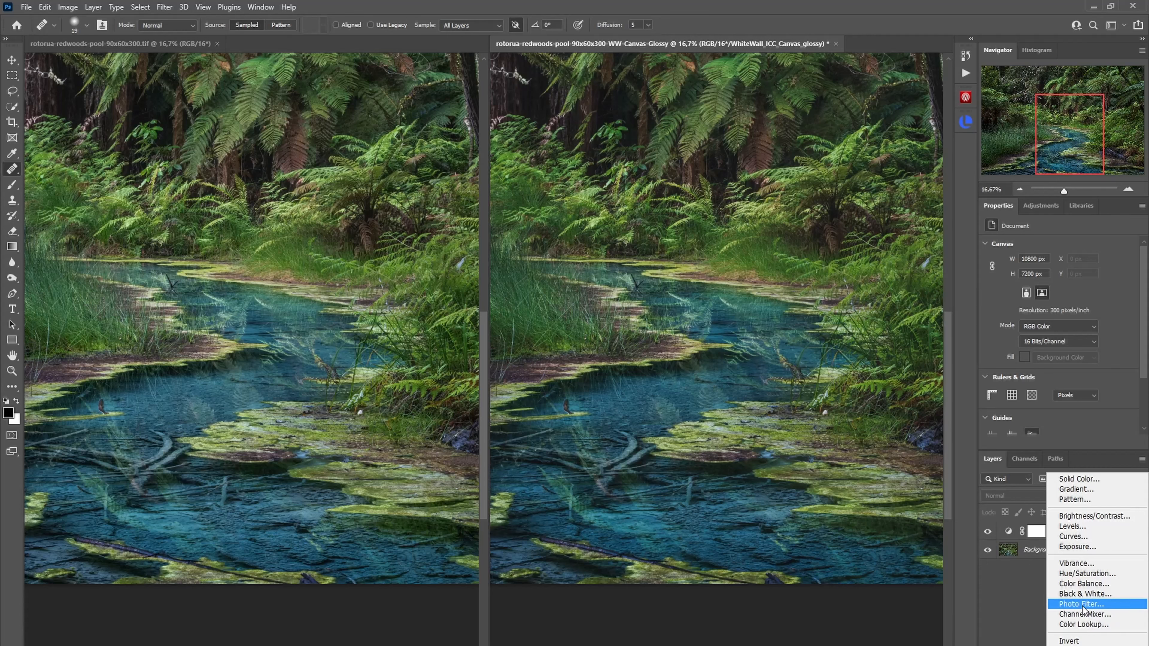
{"action": "left_click", "coordinate": [1011, 600]}
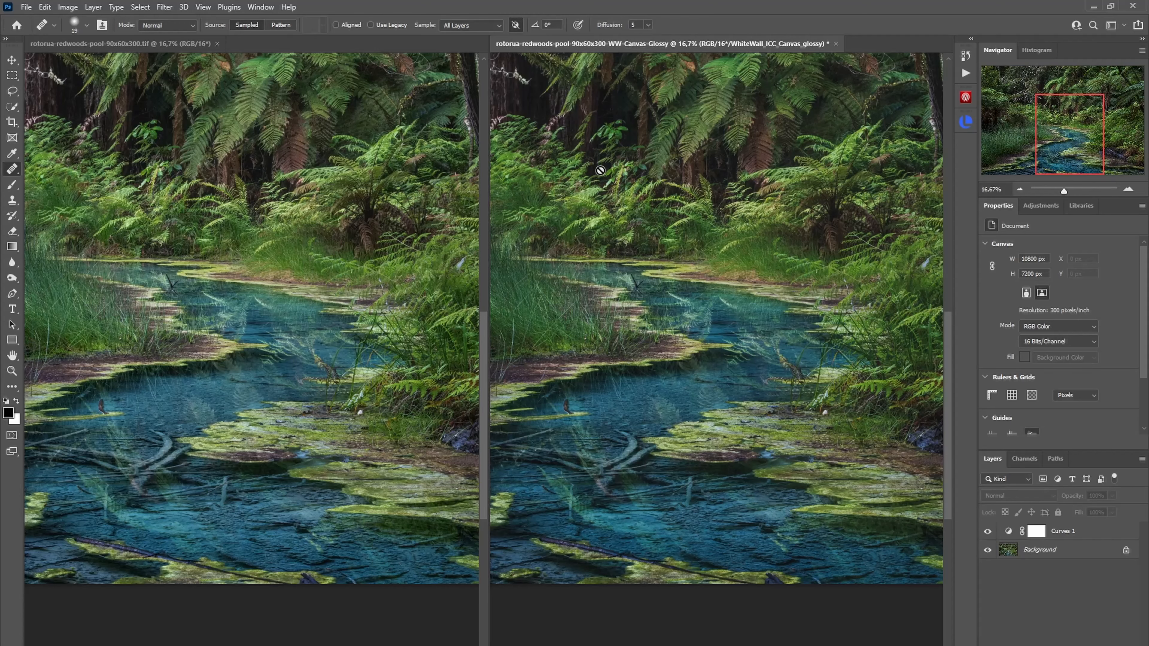
Activate the Move tool, zoom the canvas copy to 25% and apply Match All to synchronize both document windows
{"action": "key", "text": "v"}
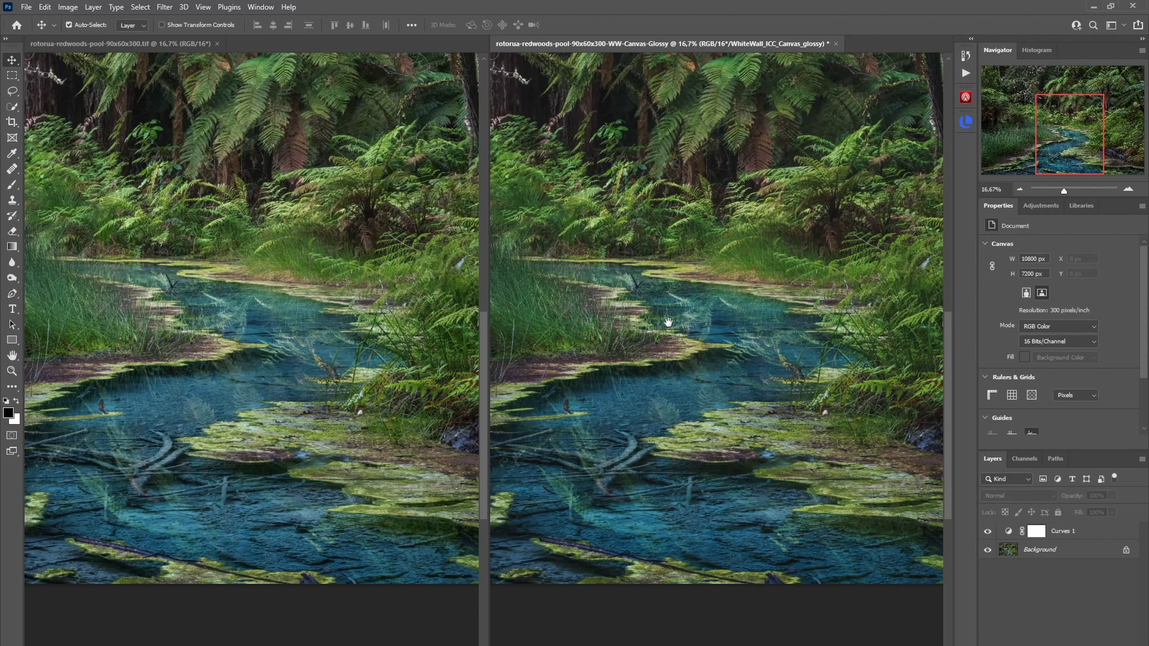
{"action": "mouse_move", "coordinate": [673, 322]}
{"action": "left_mouse_down"}
{"action": "mouse_move", "coordinate": [676, 385]}
{"action": "mouse_move", "coordinate": [680, 309]}
{"action": "left_mouse_up"}
{"action": "left_click", "coordinate": [681, 310], "text": "ctrl"}
{"action": "left_click", "coordinate": [681, 310], "text": "ctrl"}
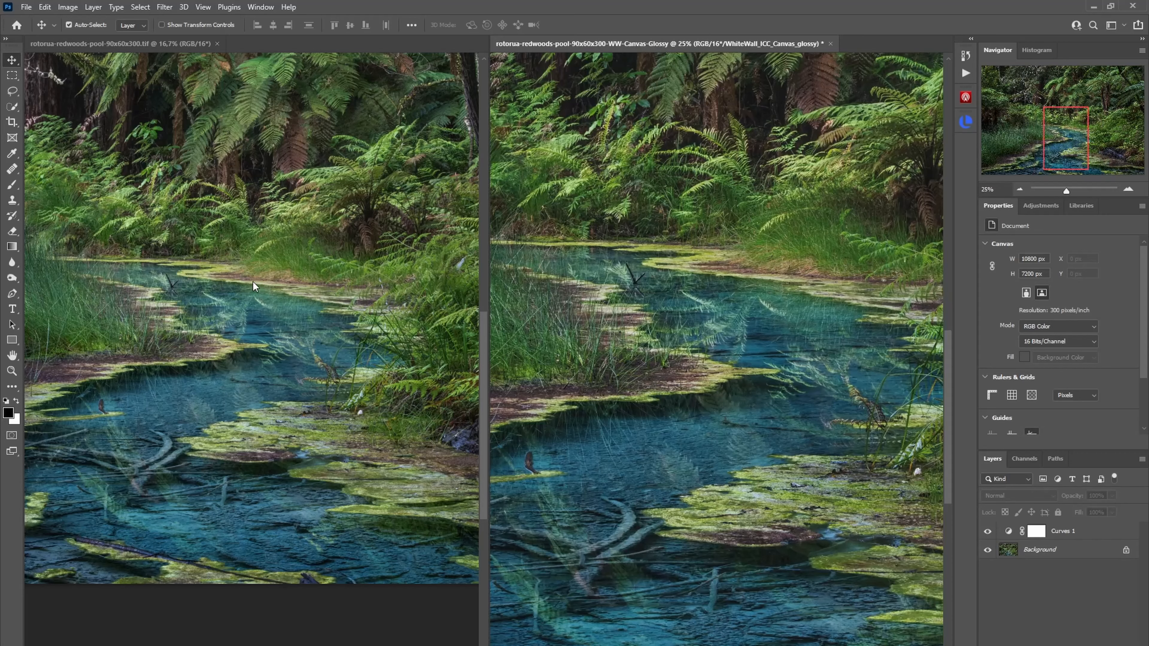
{"action": "scroll", "coordinate": [542, 300], "scroll_direction": "down", "scroll_amount": 1}
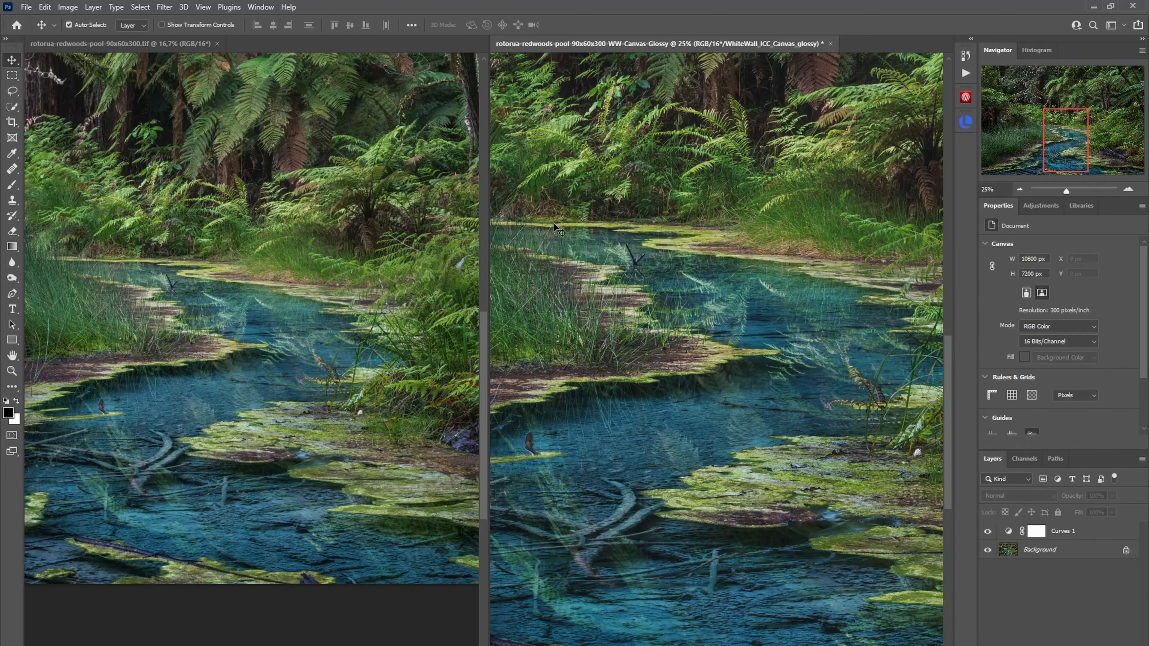
{"action": "left_click", "coordinate": [261, 7]}
{"action": "mouse_move", "coordinate": [267, 21]}
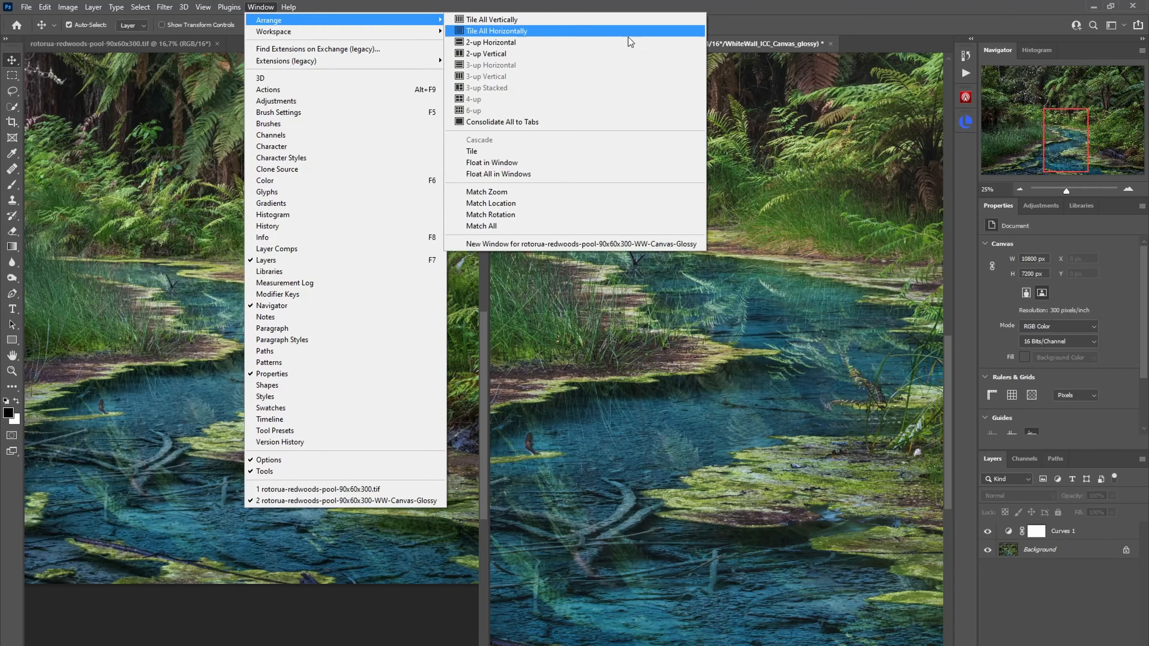
{"action": "left_click", "coordinate": [514, 225]}
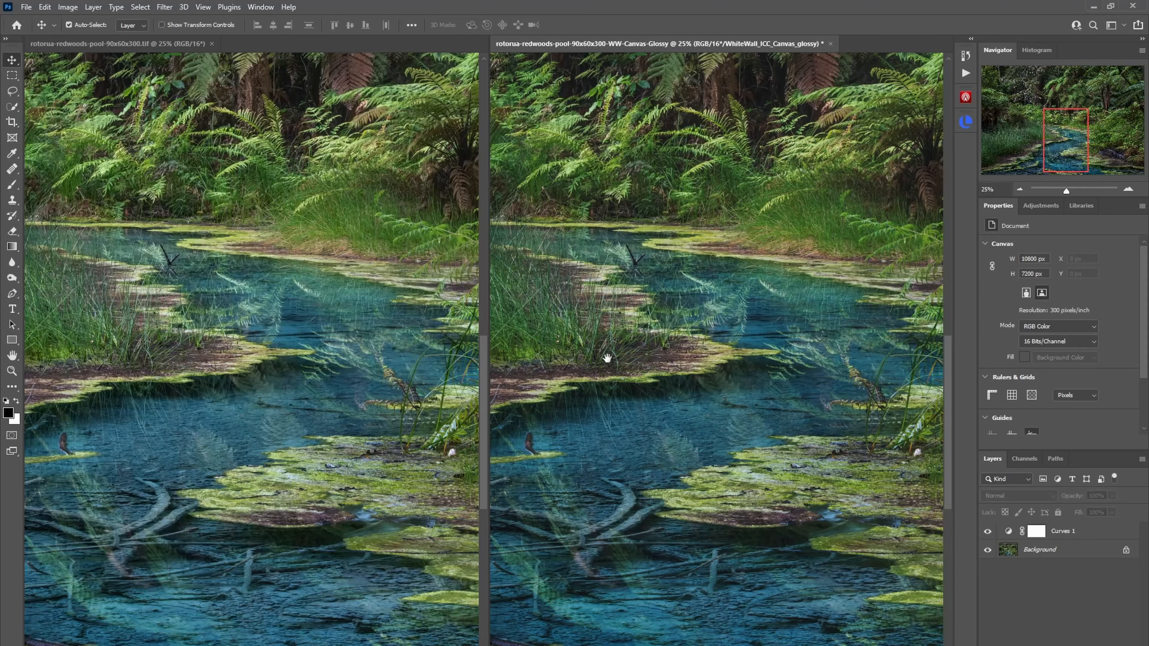
Turn on Gamut Warning for the canvas copy with the grassy bank beside the pool in view
{"action": "left_click_drag", "start_coordinate": [608, 357], "coordinate": [741, 347]}
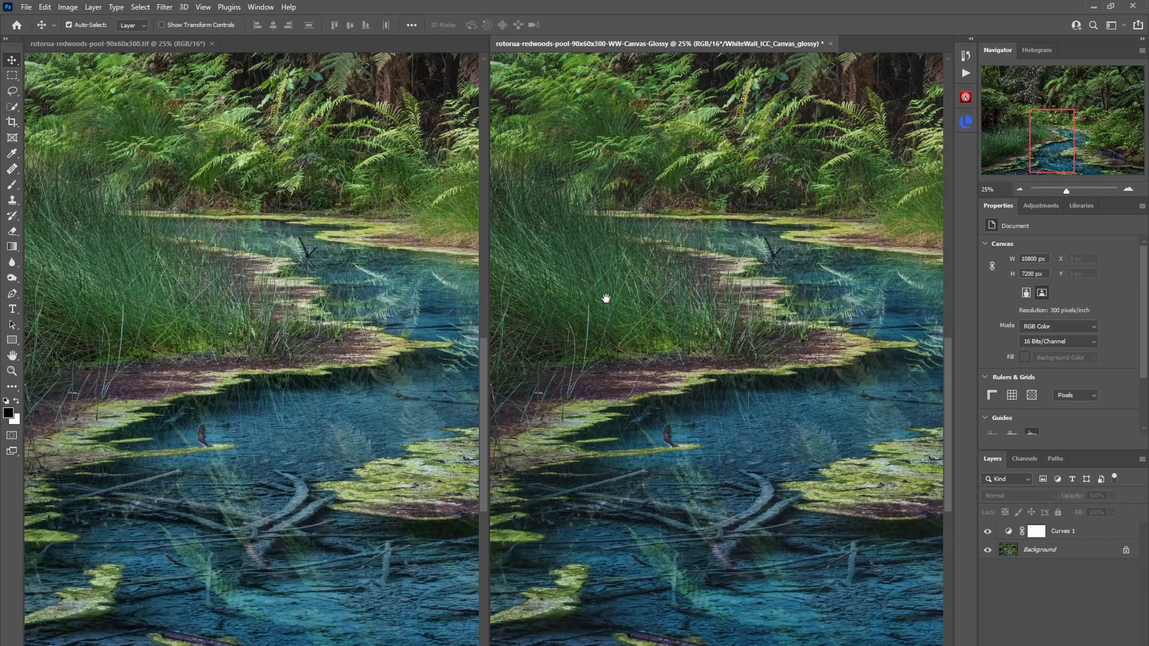
{"action": "left_click_drag", "start_coordinate": [605, 298], "coordinate": [705, 346]}
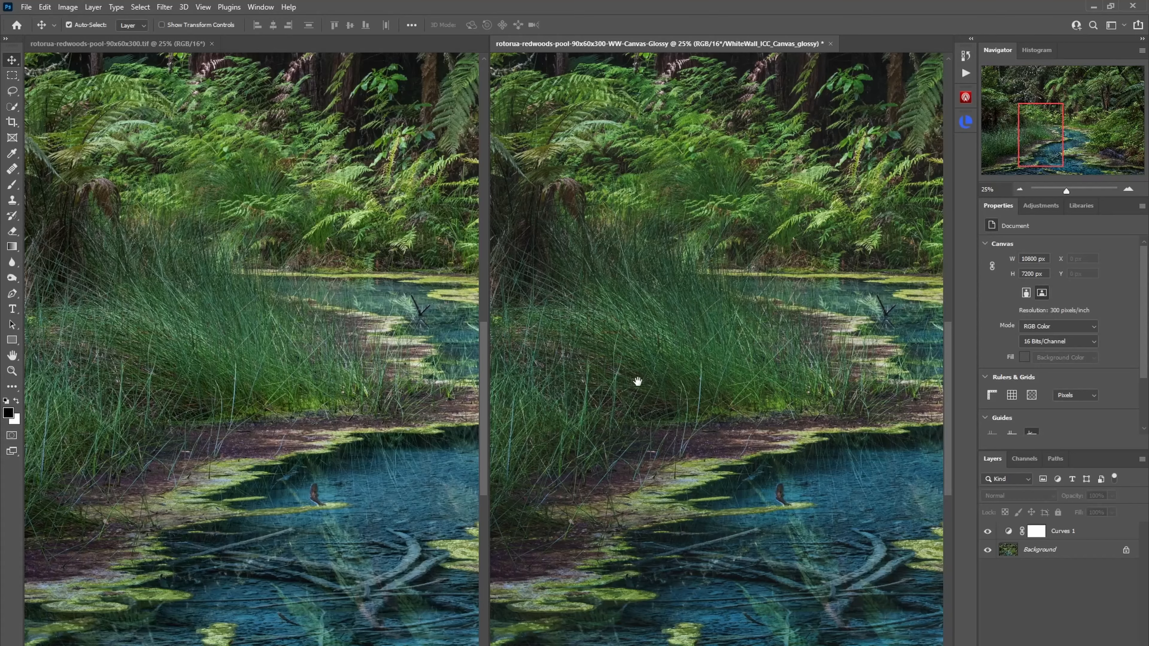
{"action": "left_click_drag", "start_coordinate": [638, 381], "coordinate": [762, 344]}
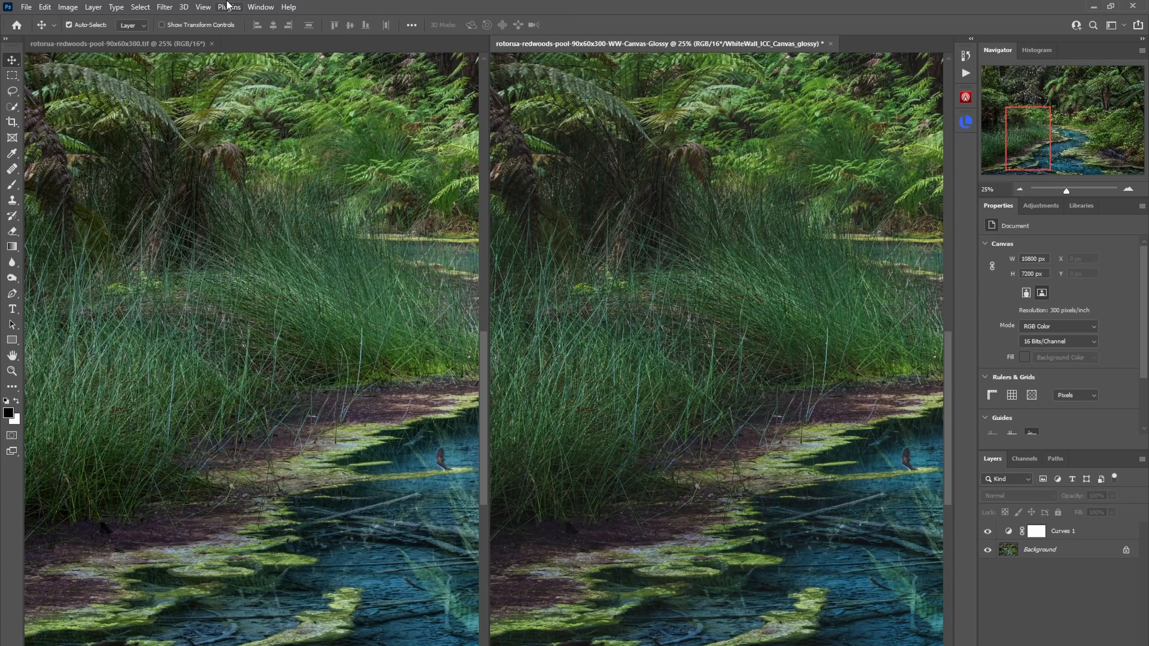
{"action": "left_click", "coordinate": [202, 7]}
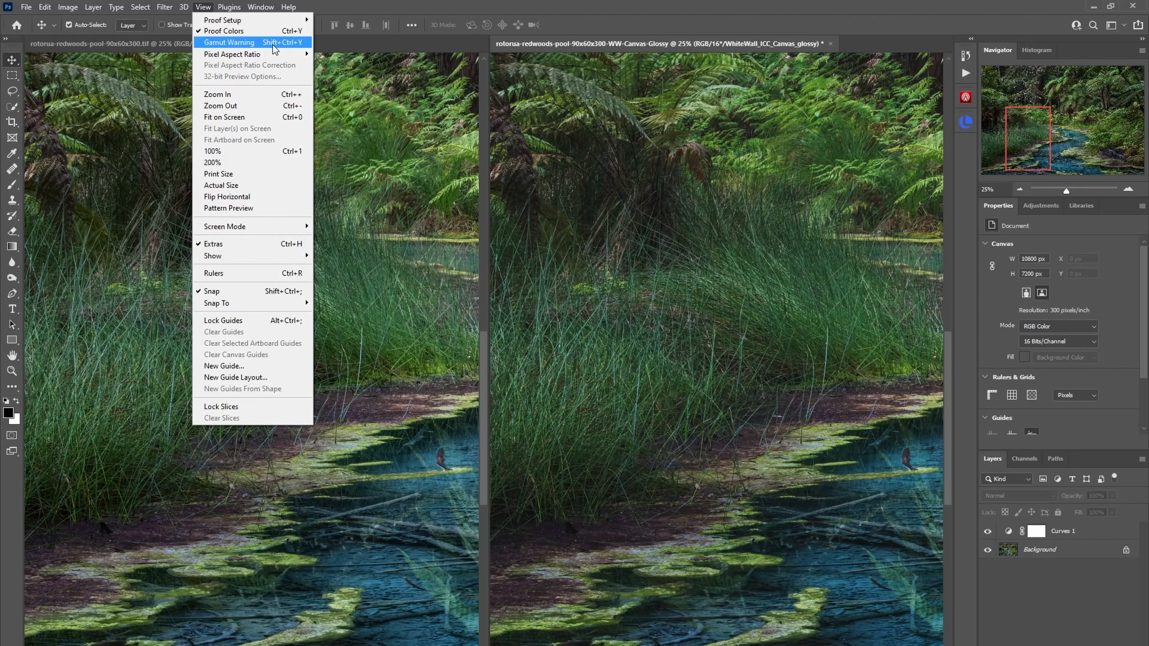
{"action": "left_click", "coordinate": [291, 43]}
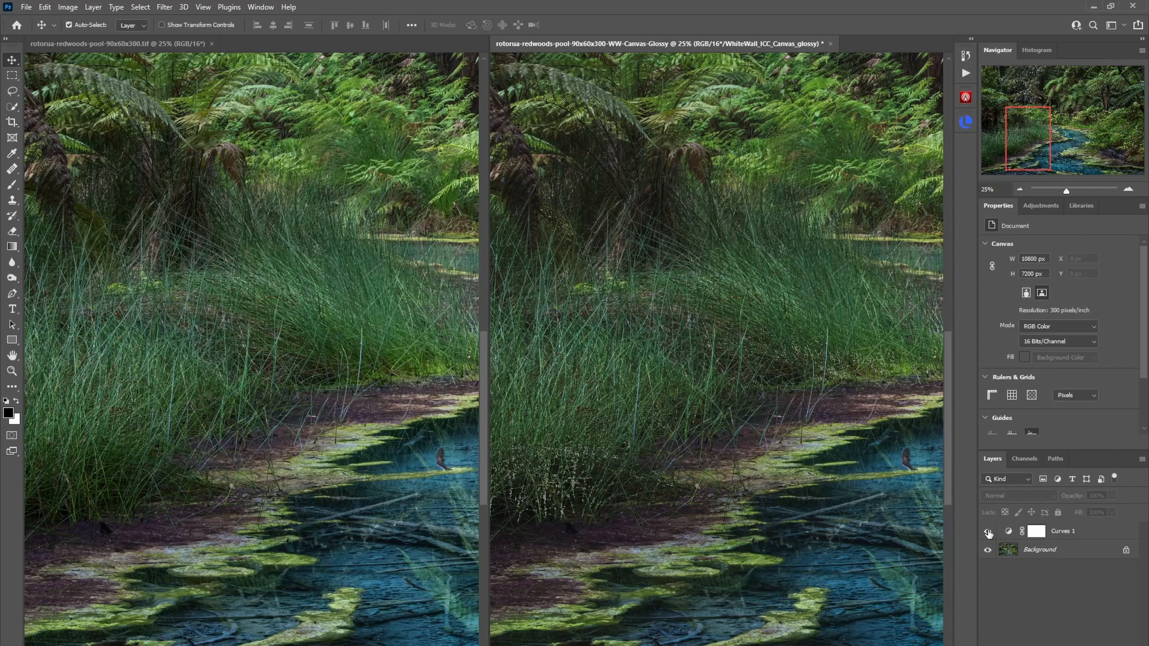
Try raising the Curves 1 black point to an output of 8 and return it to 0
{"action": "left_click", "coordinate": [1009, 532]}
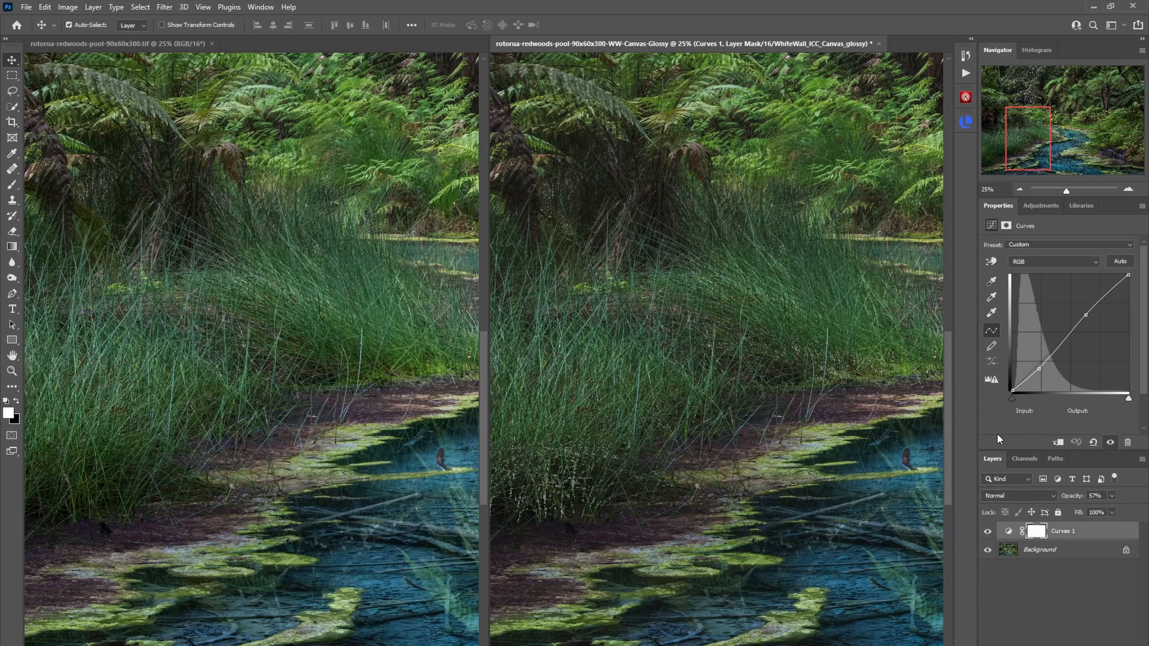
{"action": "scroll", "coordinate": [997, 433], "scroll_direction": "down", "scroll_amount": 2}
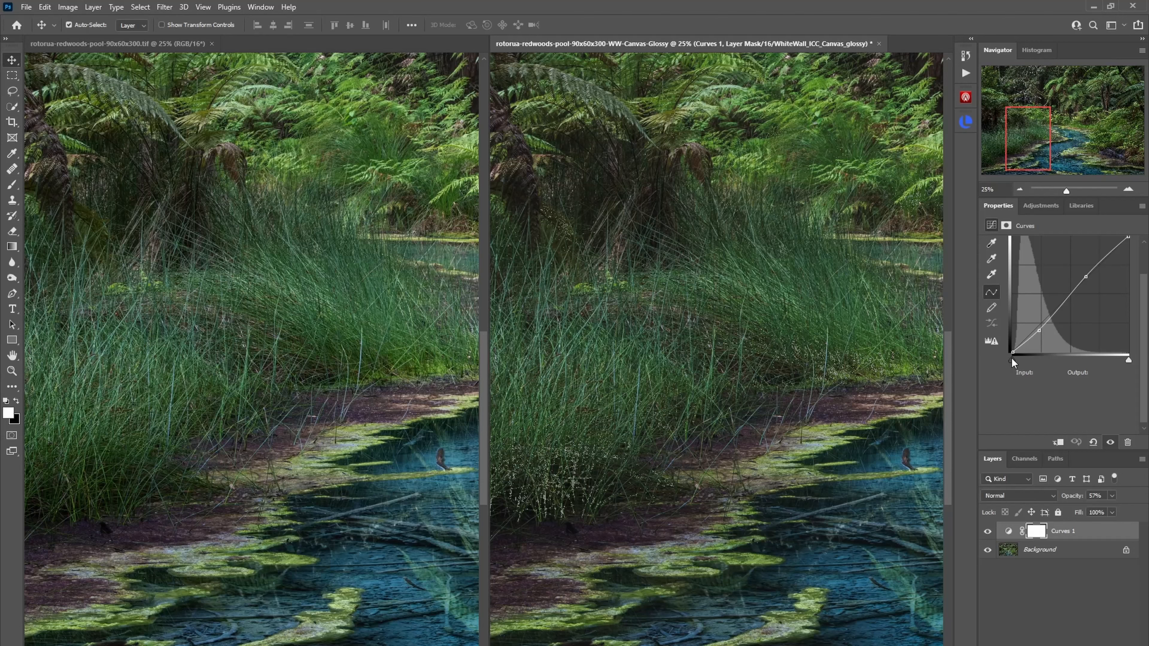
{"action": "left_click_drag", "start_coordinate": [1012, 353], "coordinate": [1011, 348]}
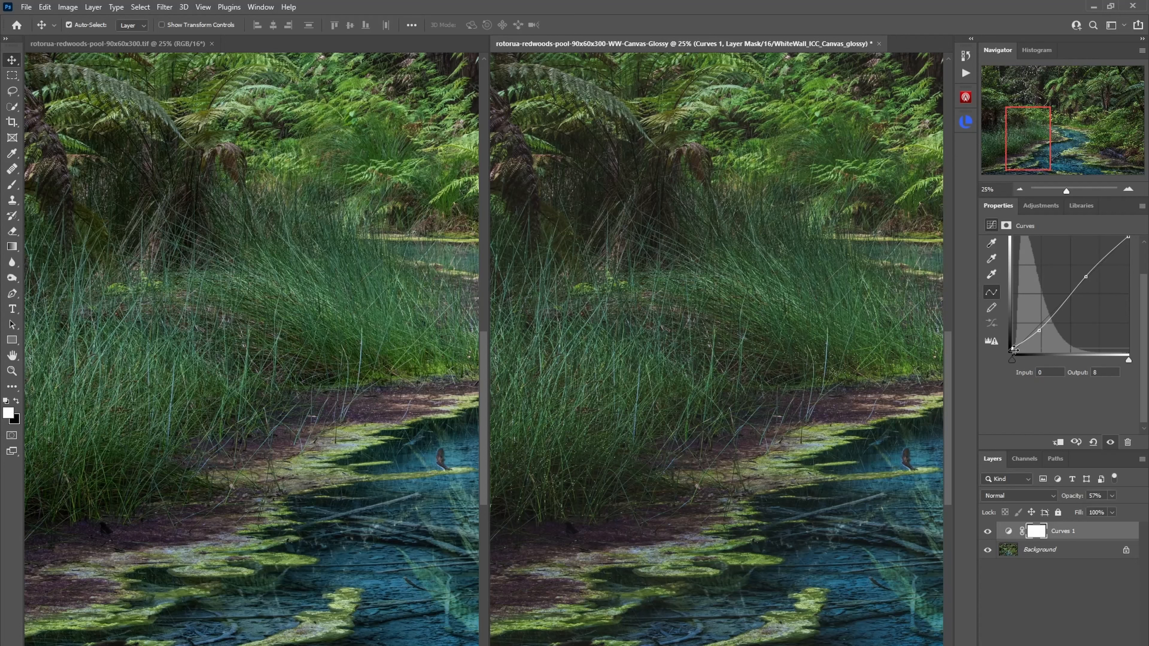
{"action": "left_click_drag", "start_coordinate": [1011, 349], "coordinate": [1012, 353]}
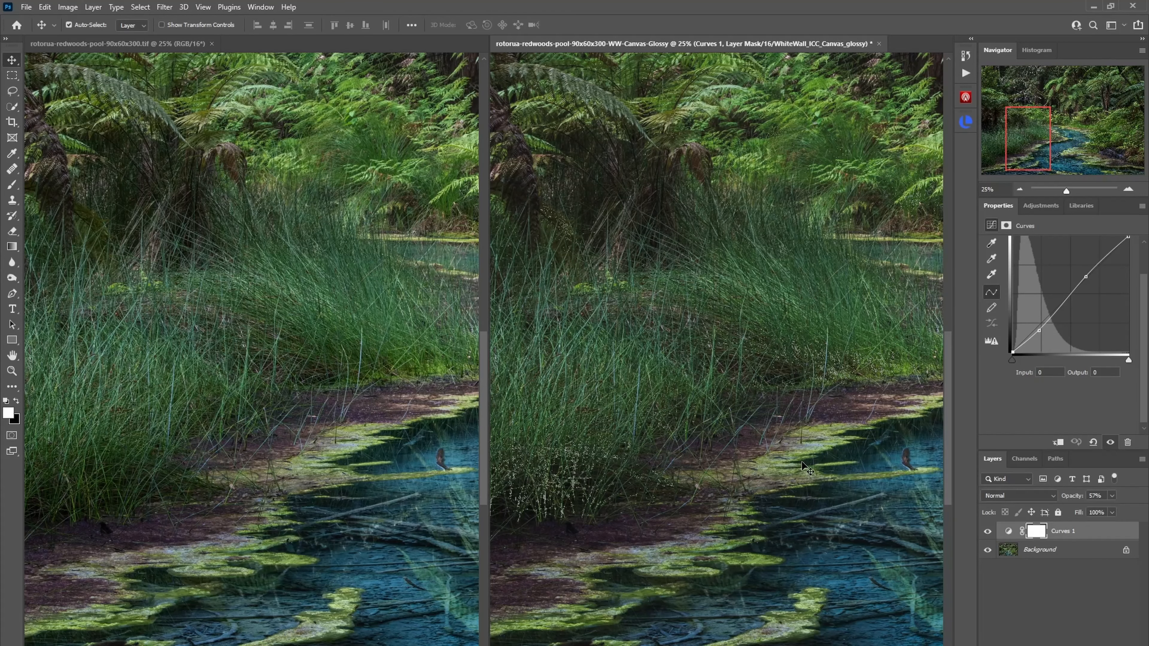
{"action": "scroll", "coordinate": [831, 523], "scroll_direction": "down", "scroll_amount": 3}
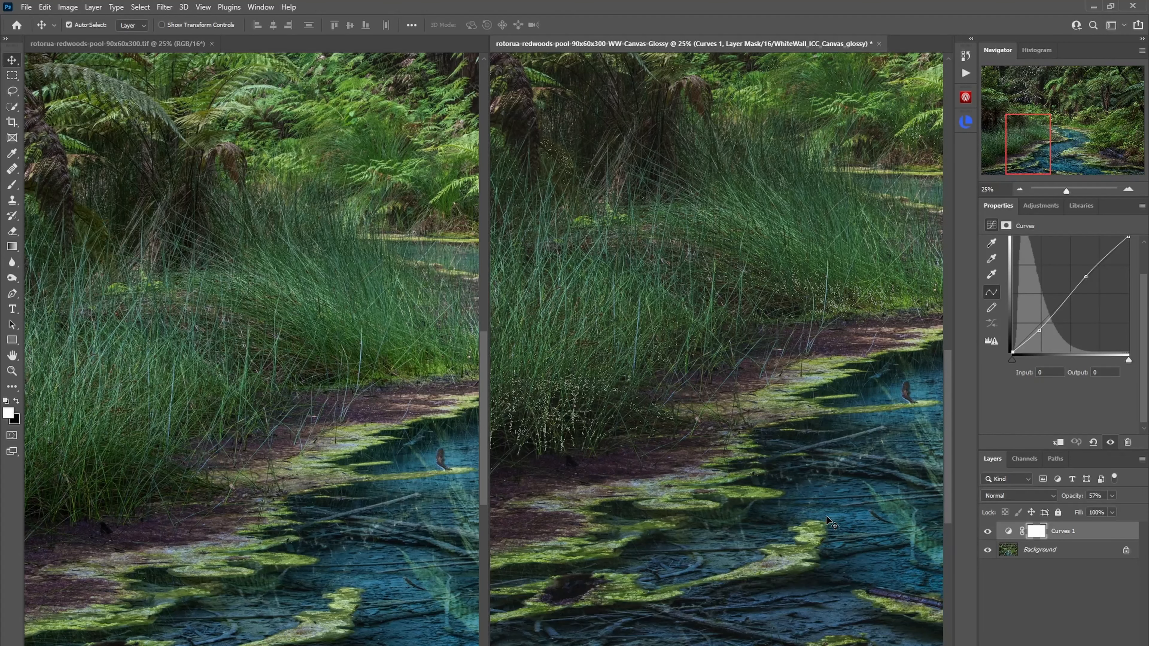